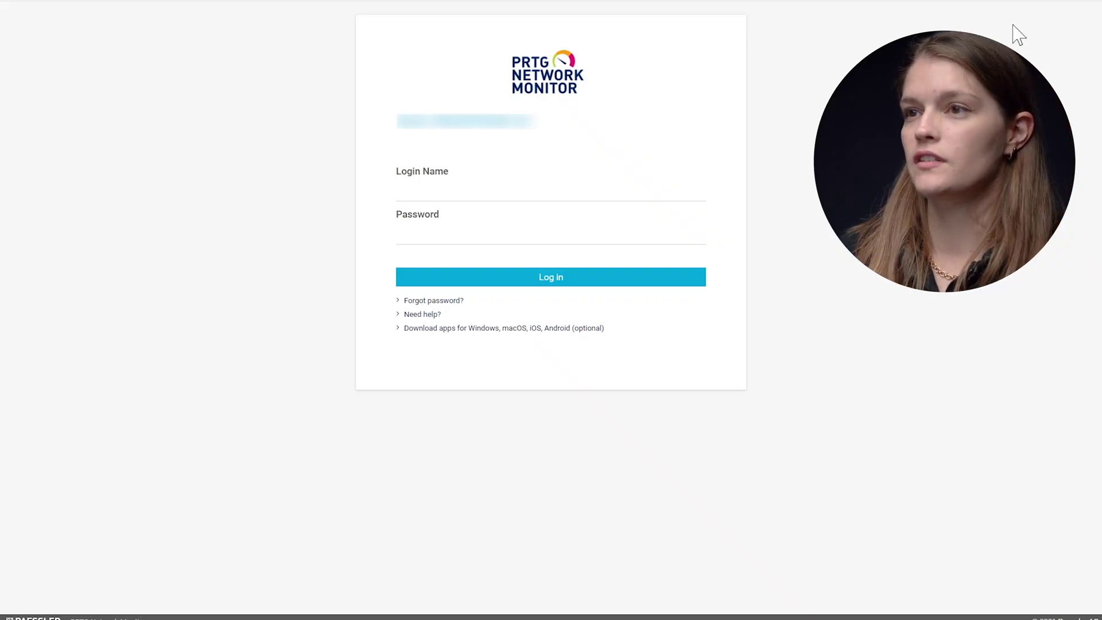
Log in to PRTG with the demo account's login name and password.
click(477, 186)
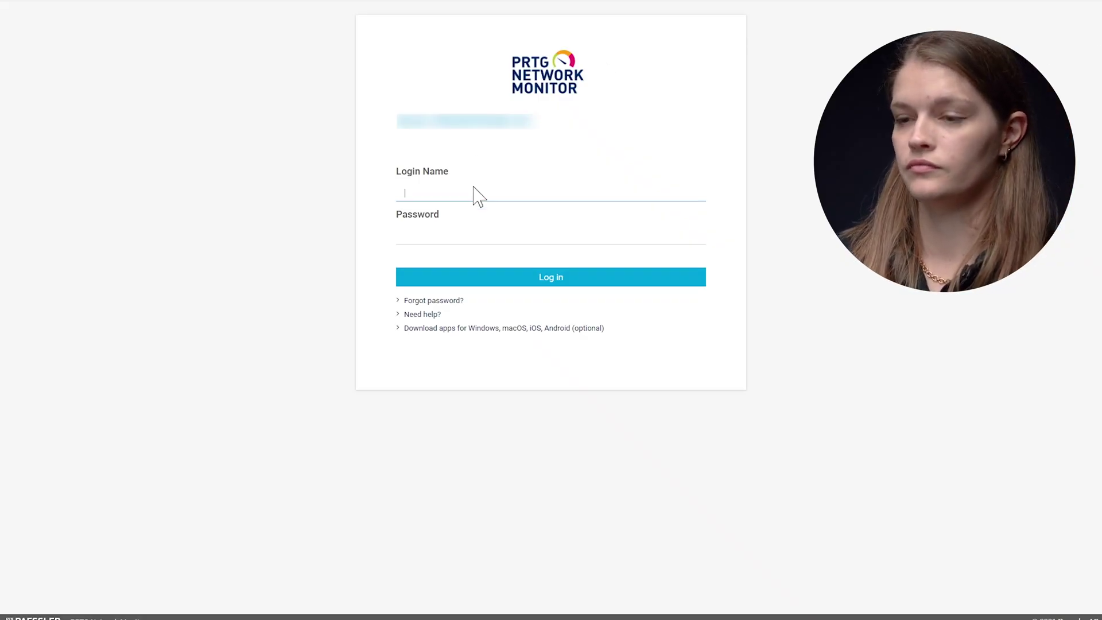
text(demoUser2)
click(460, 237)
text(•••••••••)
click(474, 282)
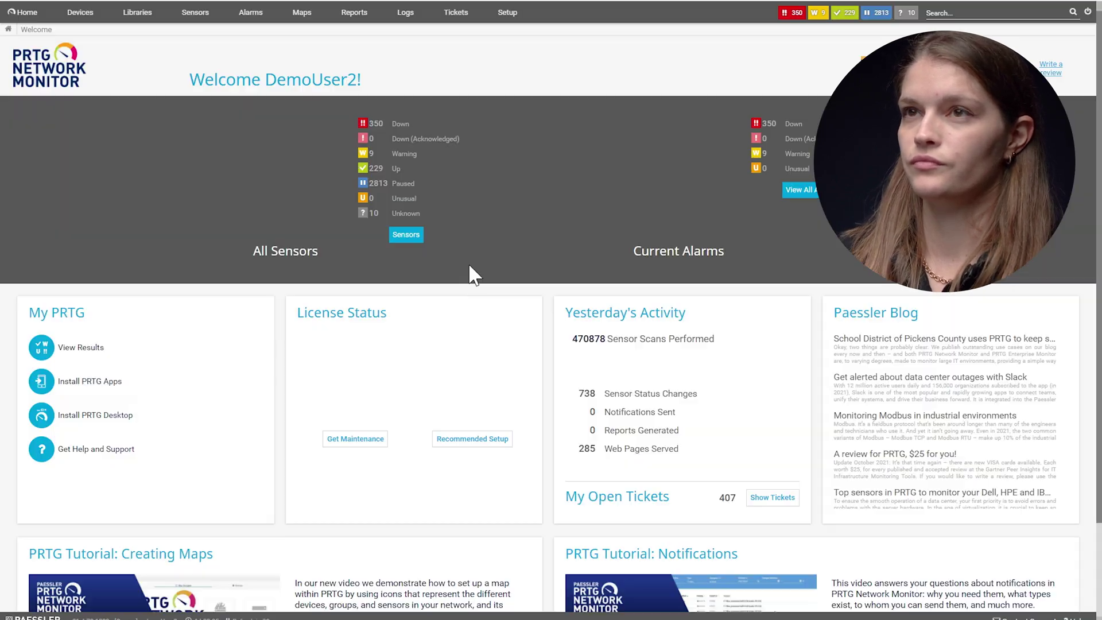
Go to the Setup page, dismissing the browser notification prompt and email warning popup.
click(509, 17)
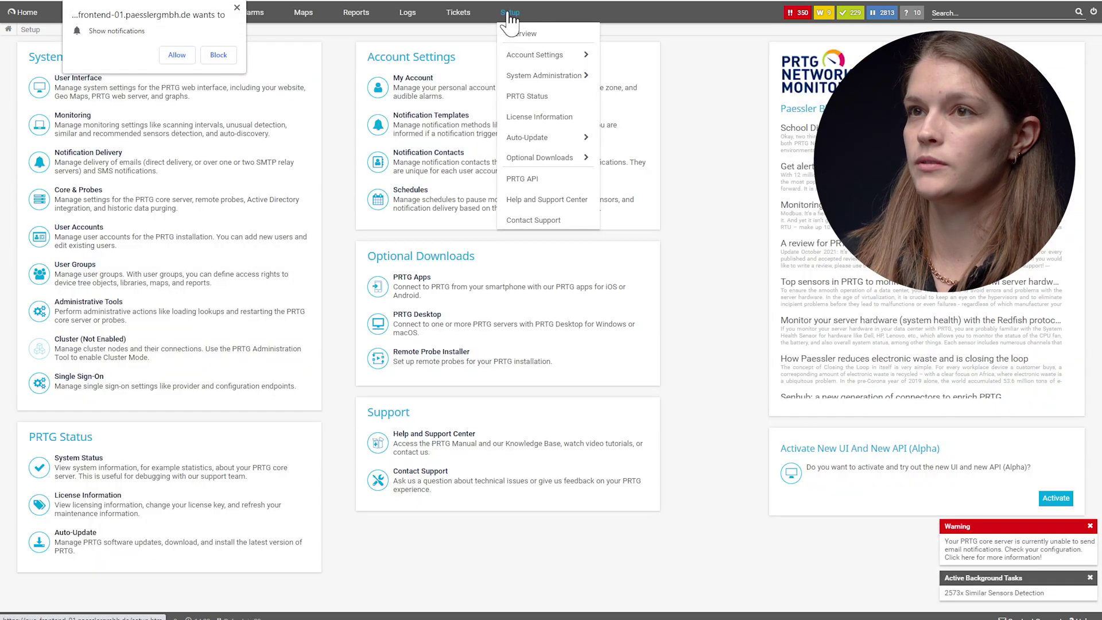
click(236, 8)
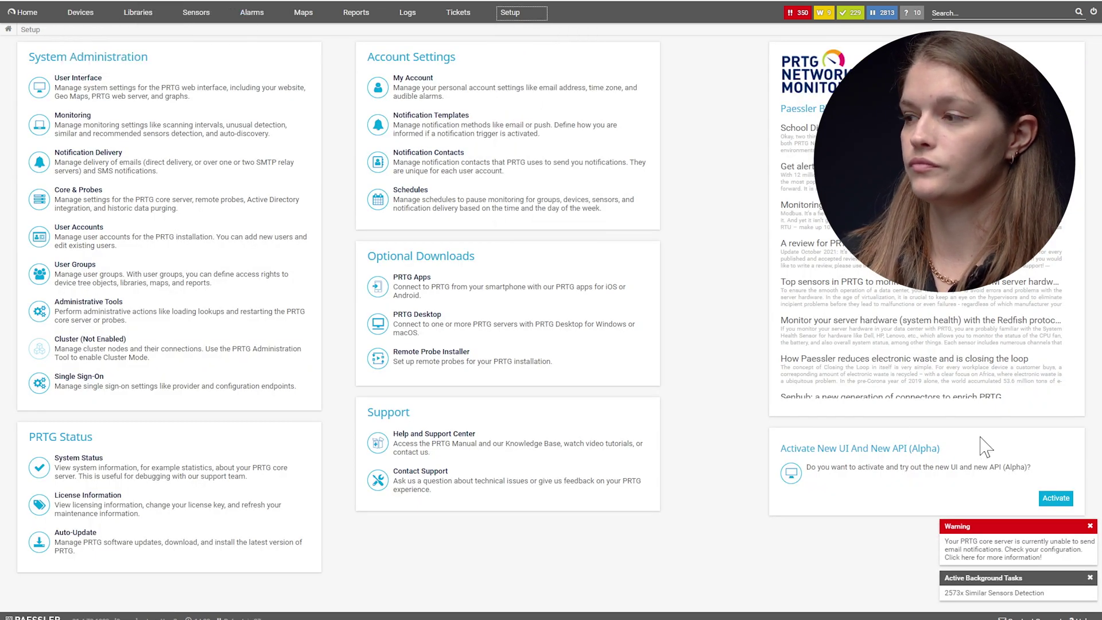
click(1089, 527)
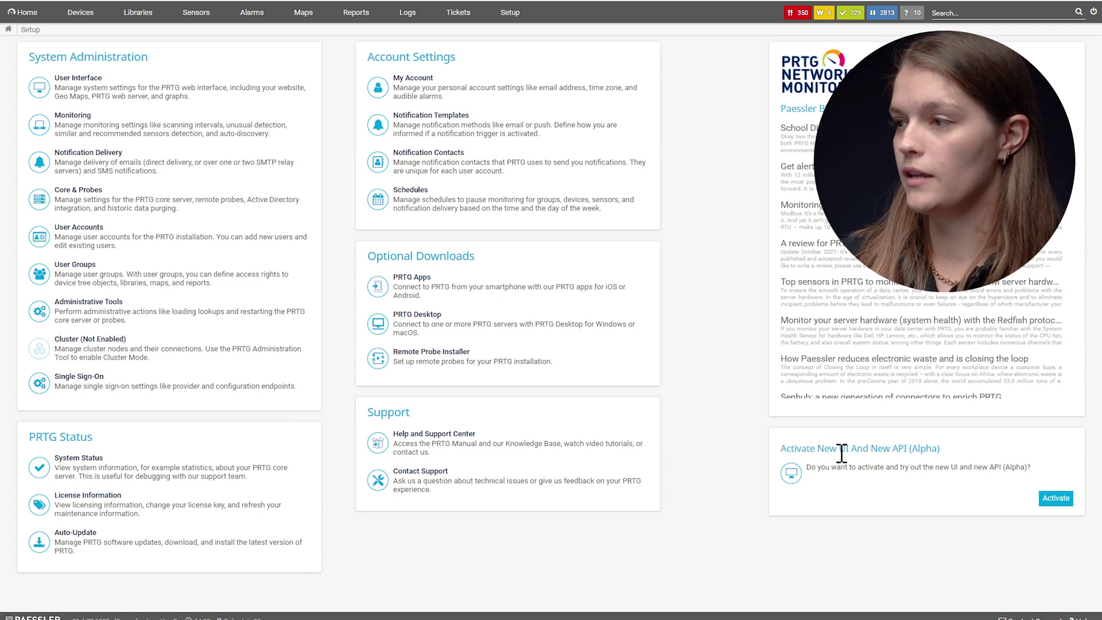
Activate the New UI and New API (Alpha), confirming the core server restart.
click(1052, 498)
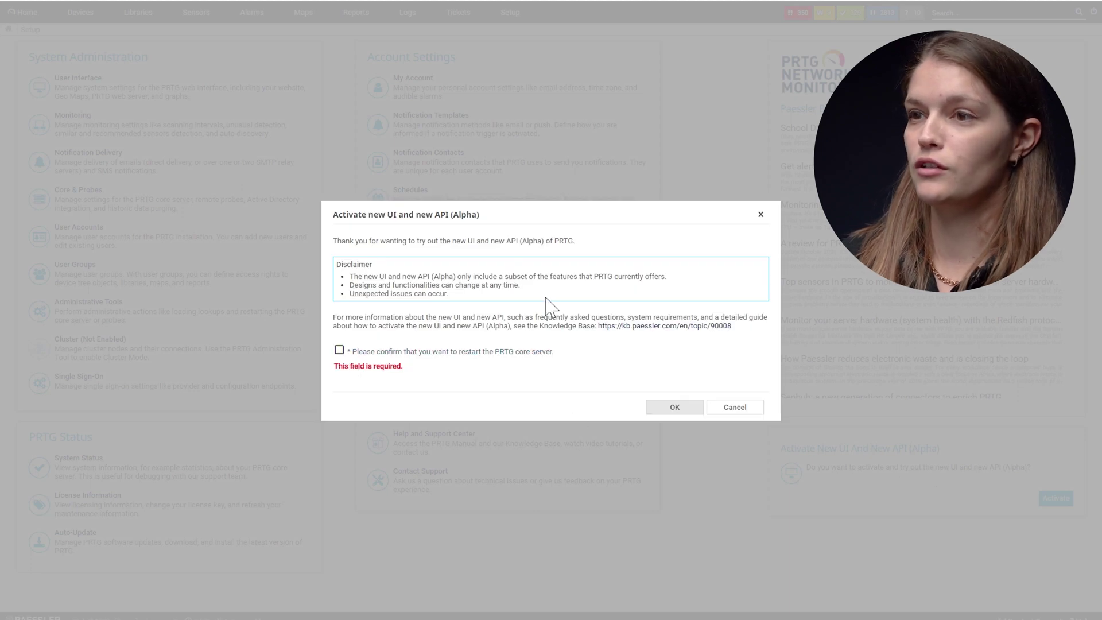
click(357, 352)
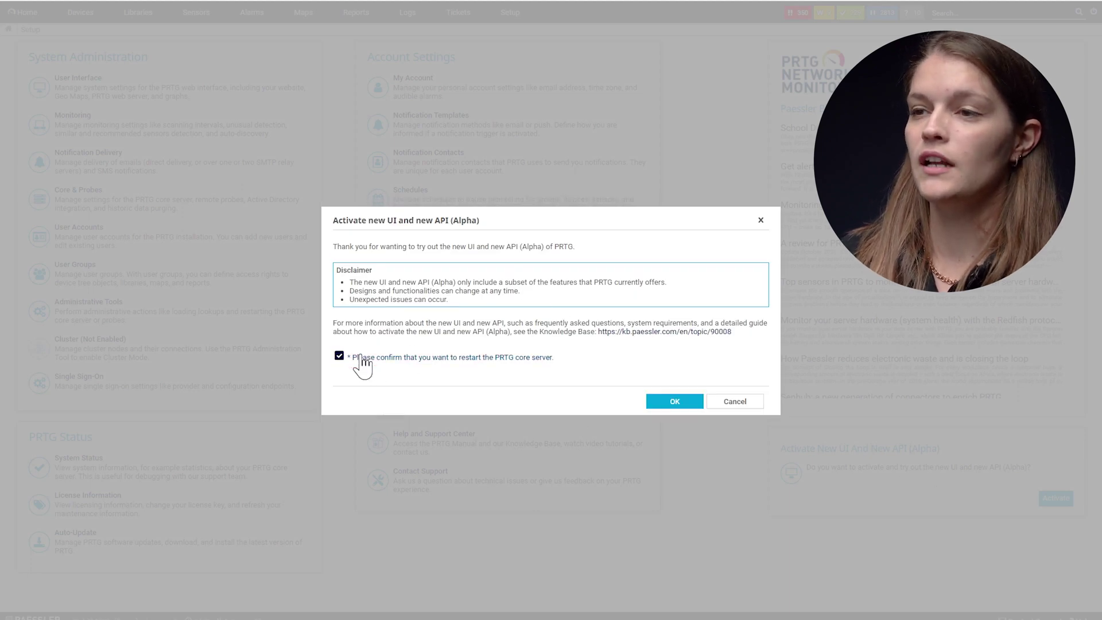
click(651, 402)
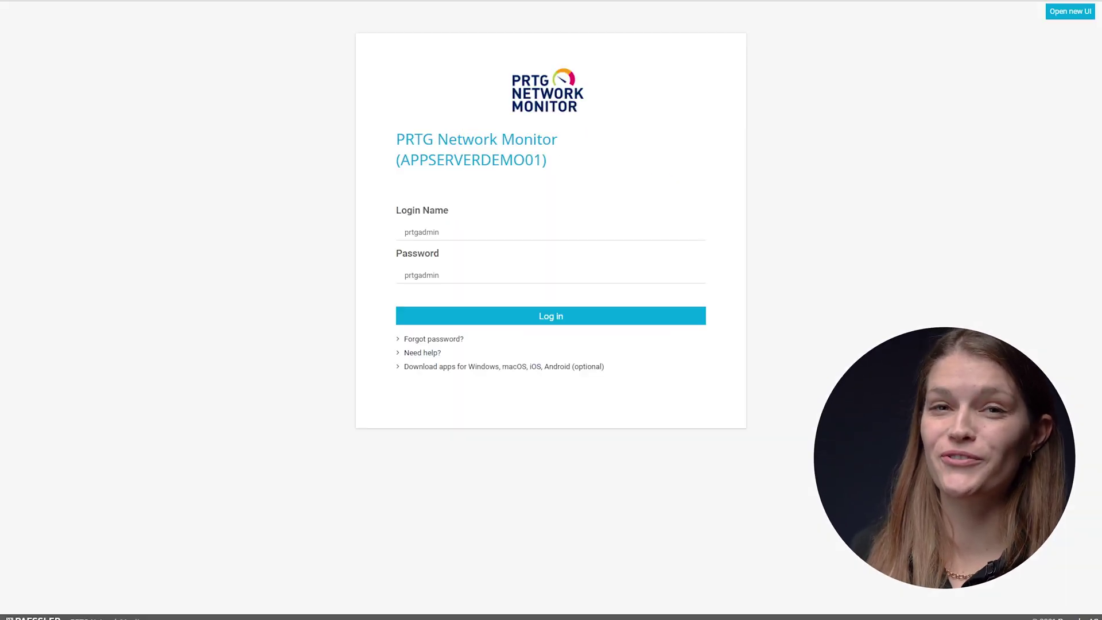
Log in as administrator, switch to the new alpha UI, and scroll to the Quick start cards.
click(572, 316)
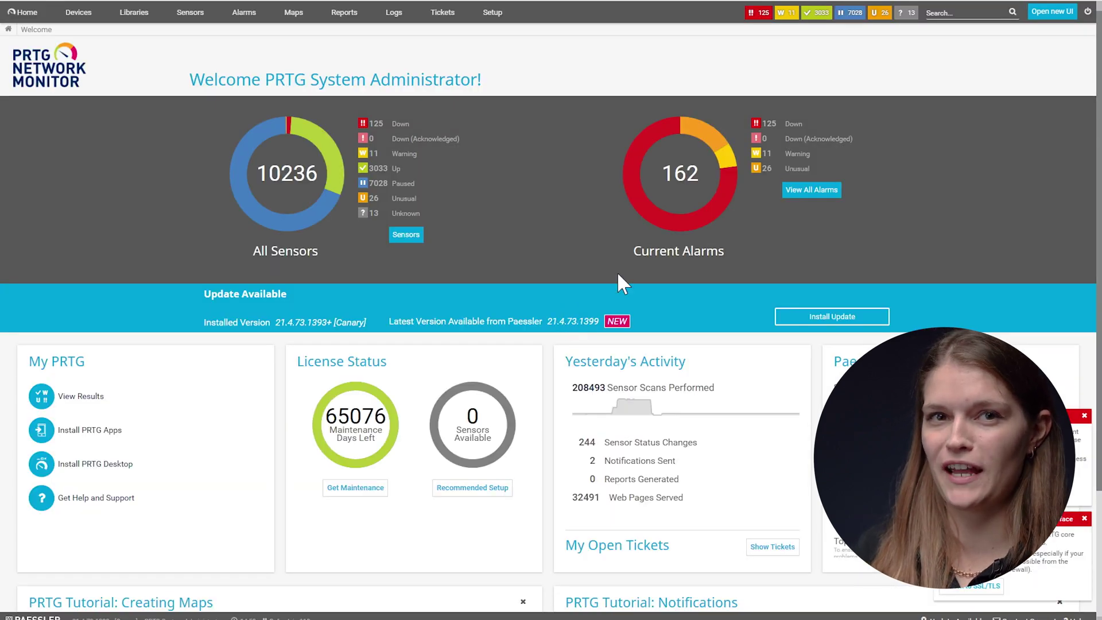
click(1054, 16)
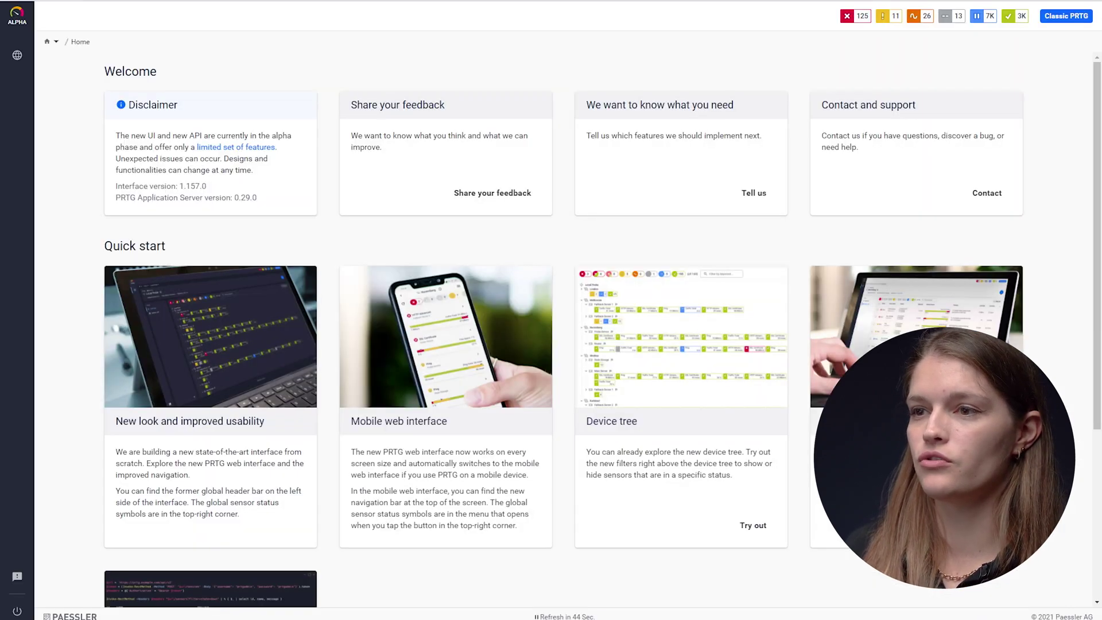
scroll(758, 454, down, 3)
scroll(759, 454, down, 3)
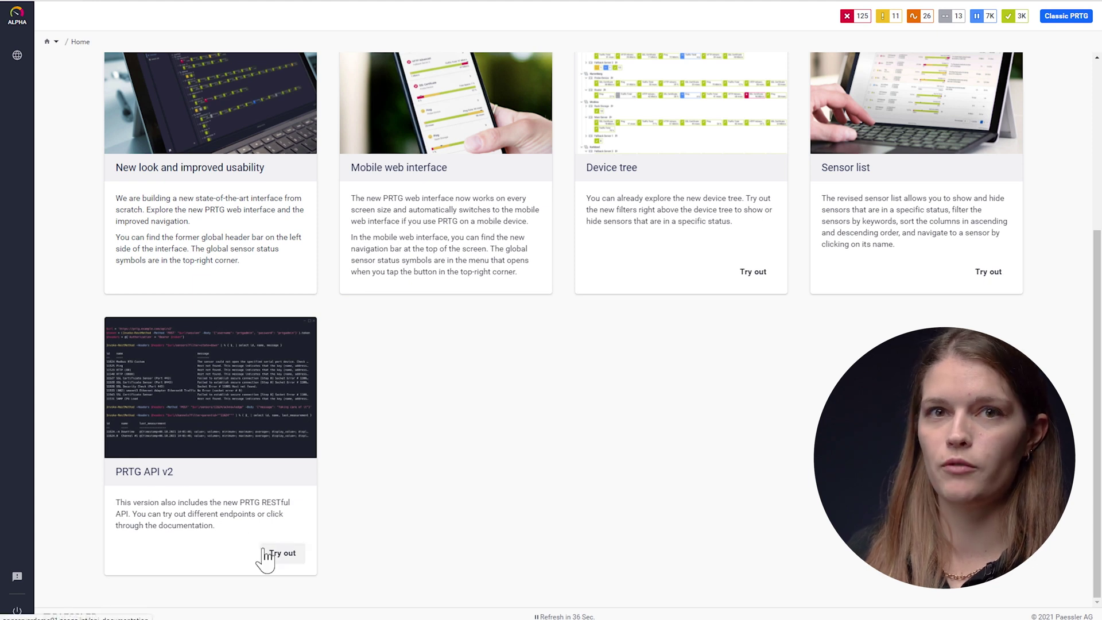
Choose 'Try out' on the PRTG API v2 Quick start card to reach the API reference.
click(281, 560)
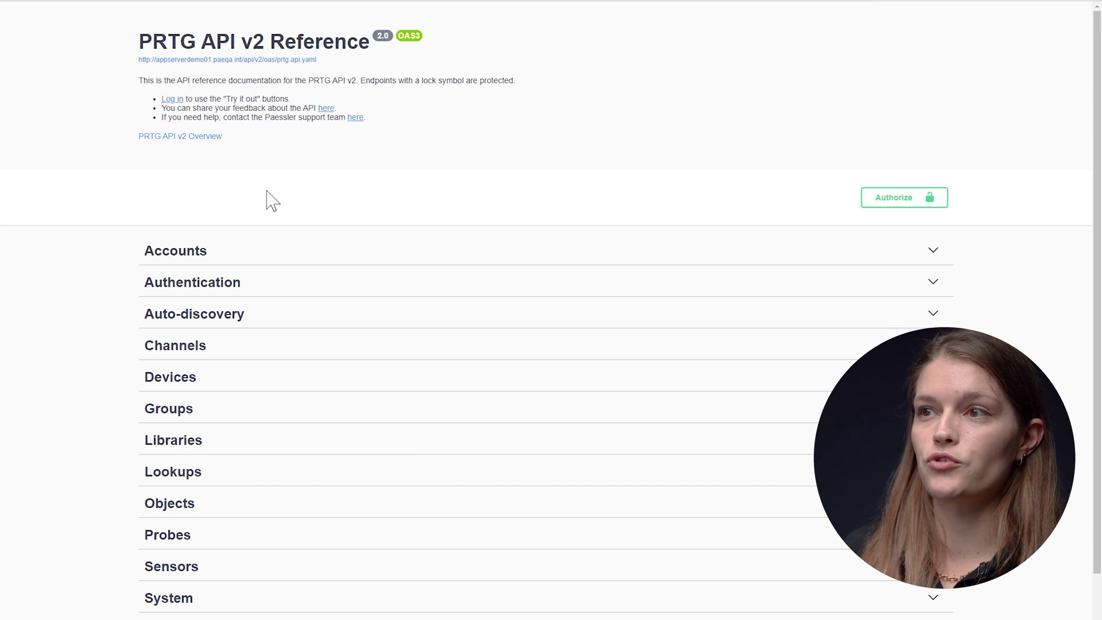
Execute POST /session under Authentication with the example admin credentials, getting a 200 token response.
click(220, 291)
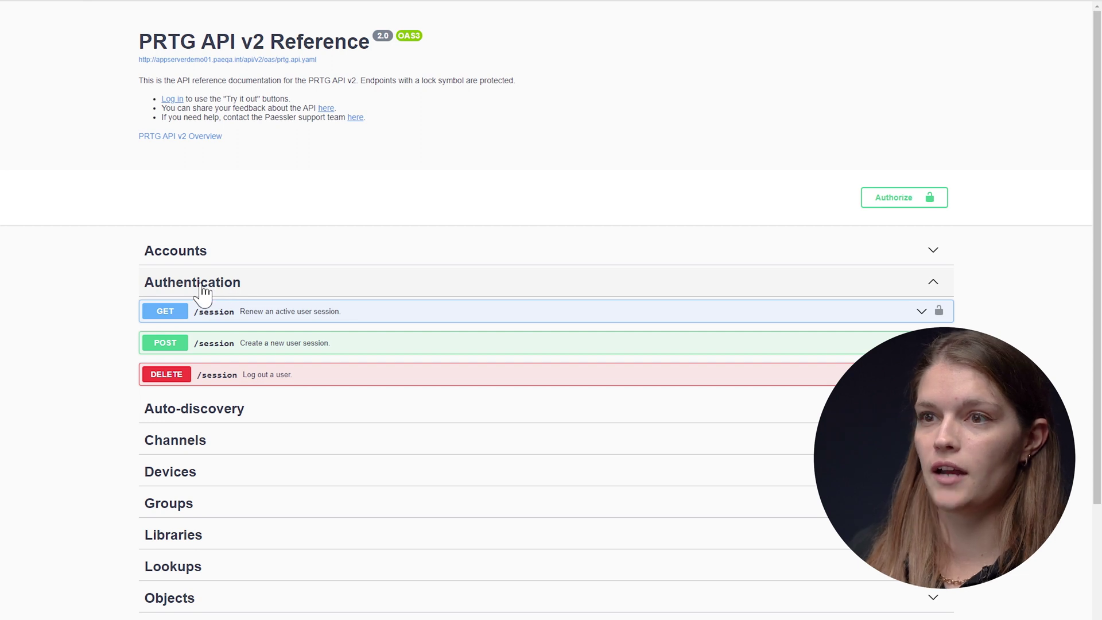
click(156, 347)
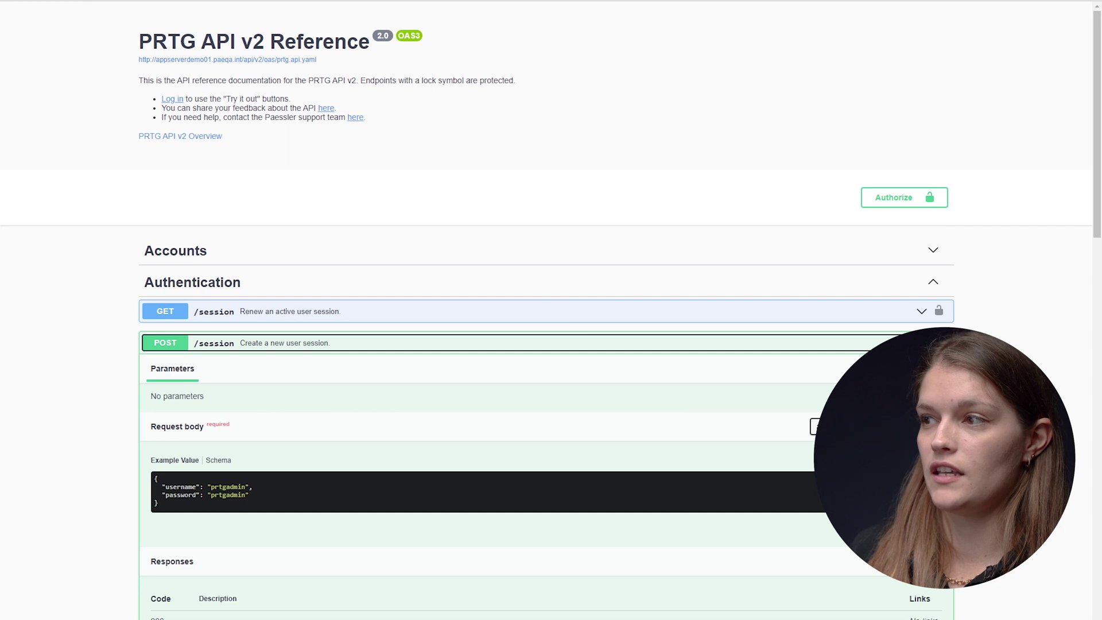
click(913, 369)
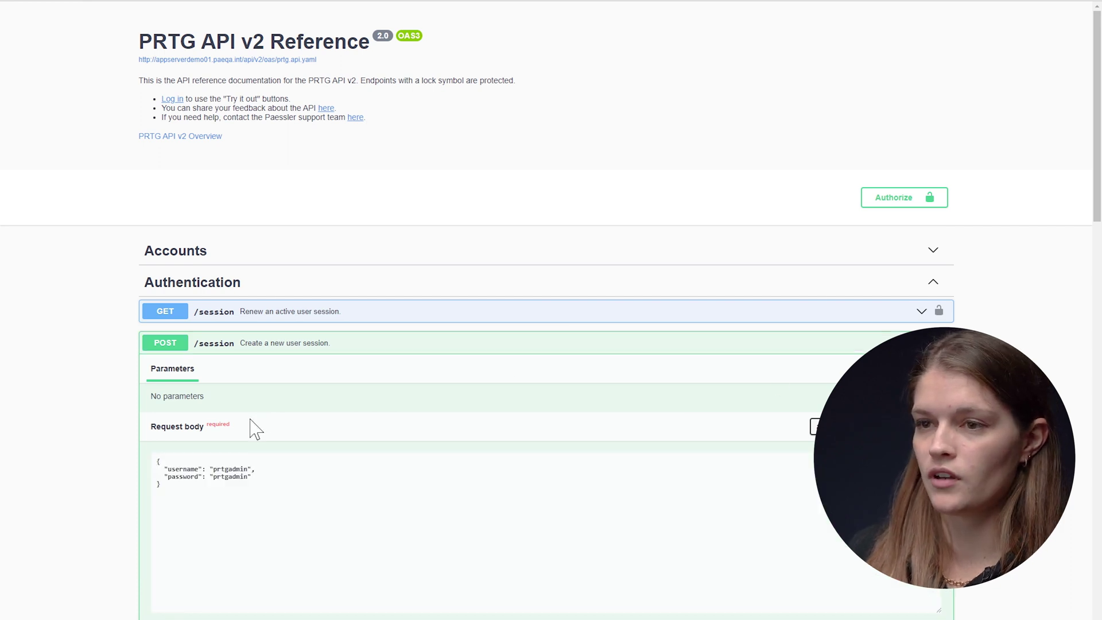
scroll(250, 391, down, 5)
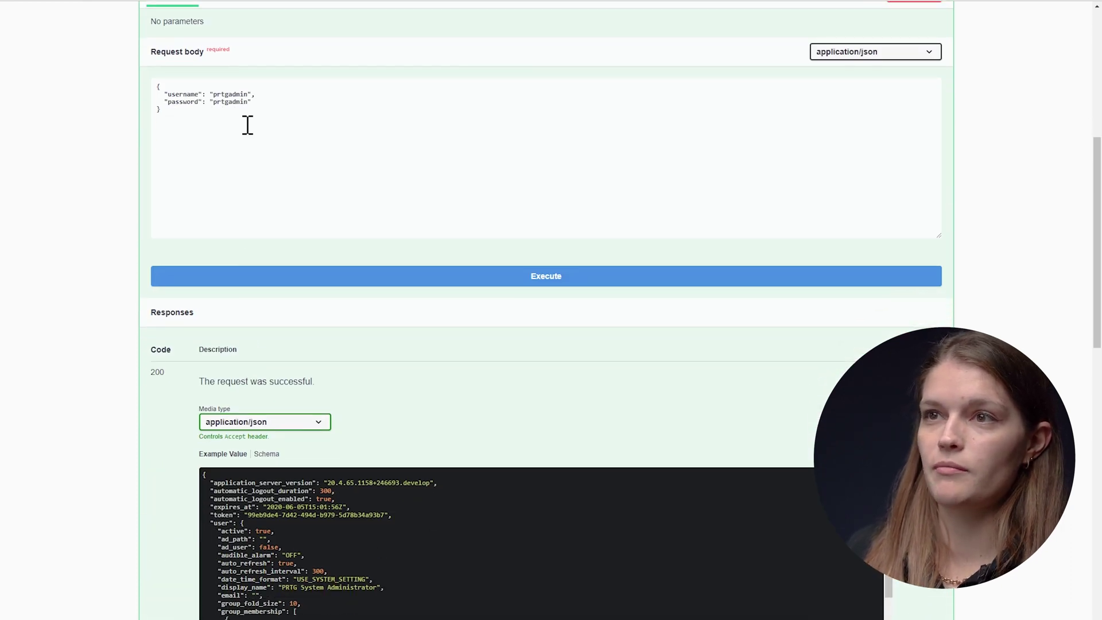
click(349, 278)
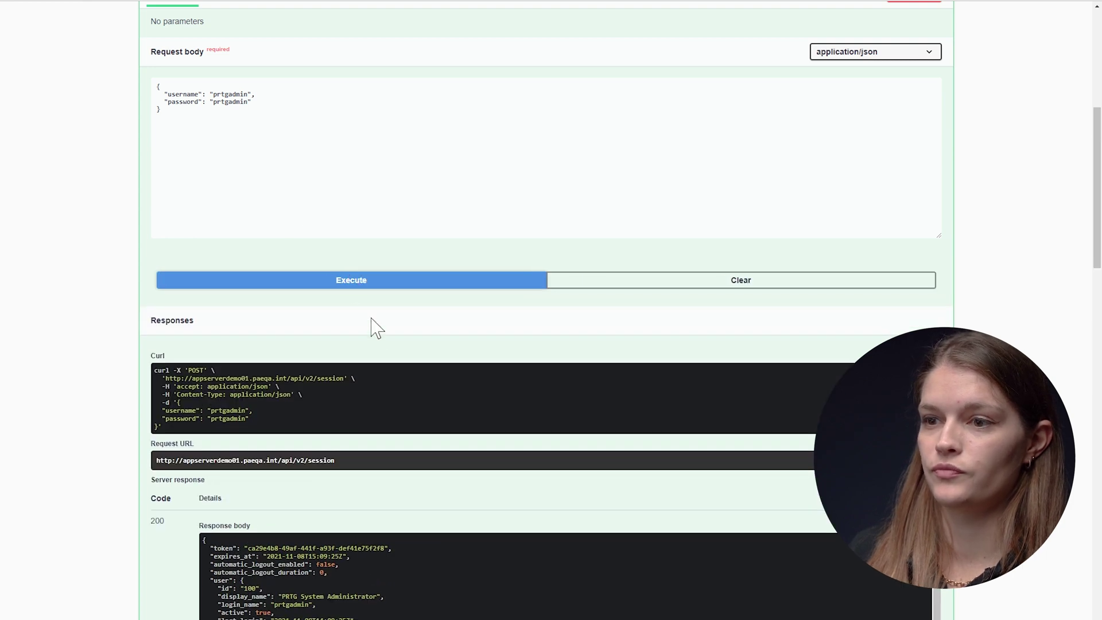
scroll(379, 405, down, 3)
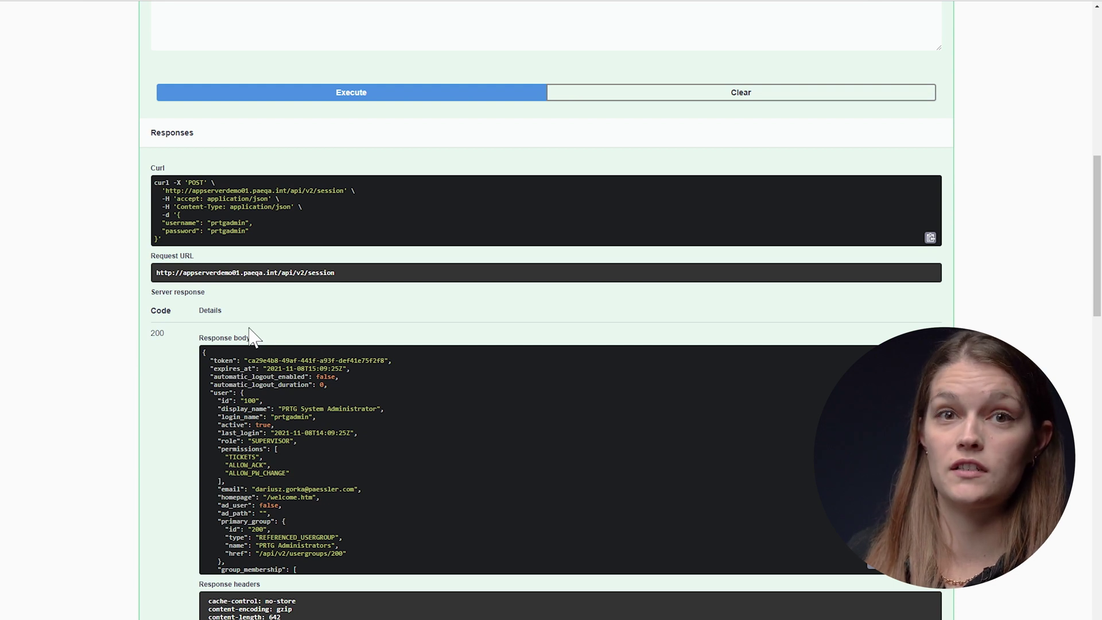
scroll(982, 312, up, 9)
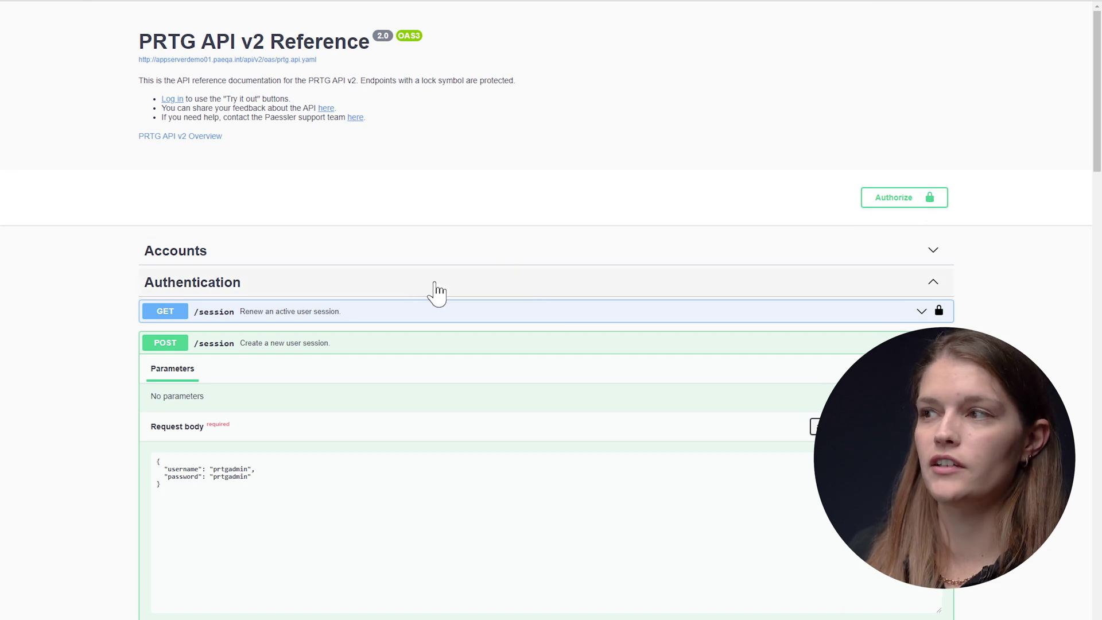
Collapse Authentication and expand the GET /devices request under Devices.
click(933, 281)
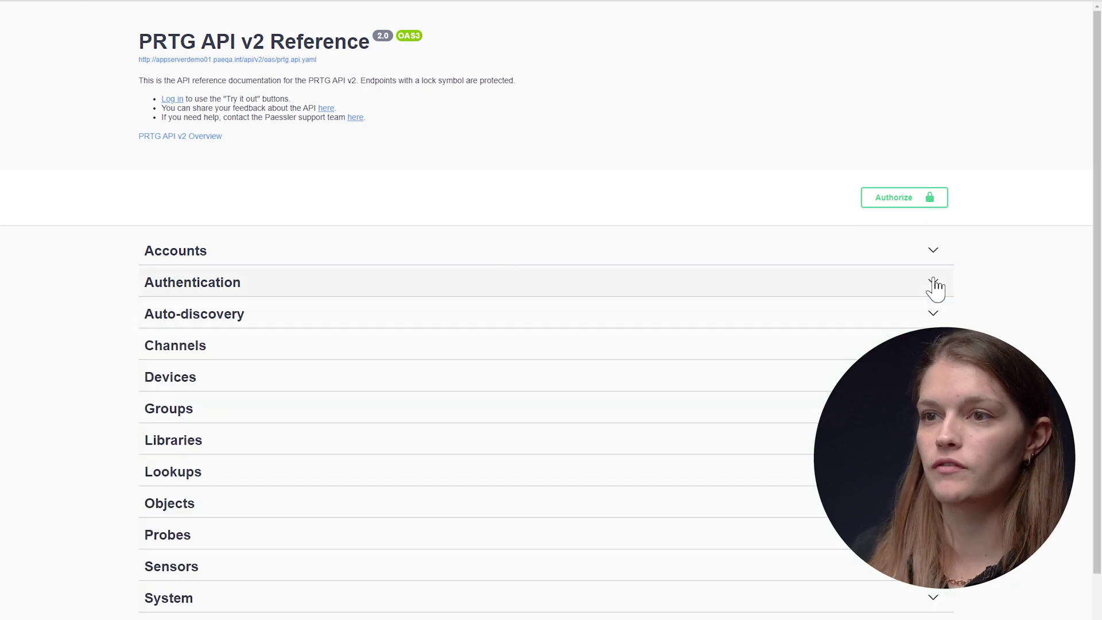
click(179, 382)
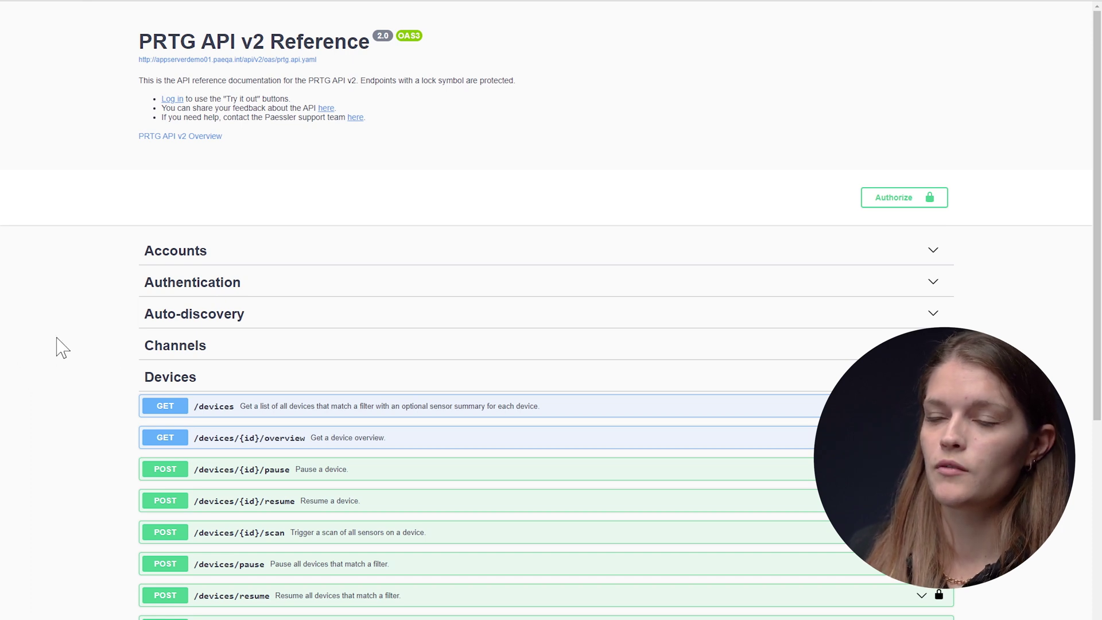
click(260, 415)
scroll(285, 396, down, 5)
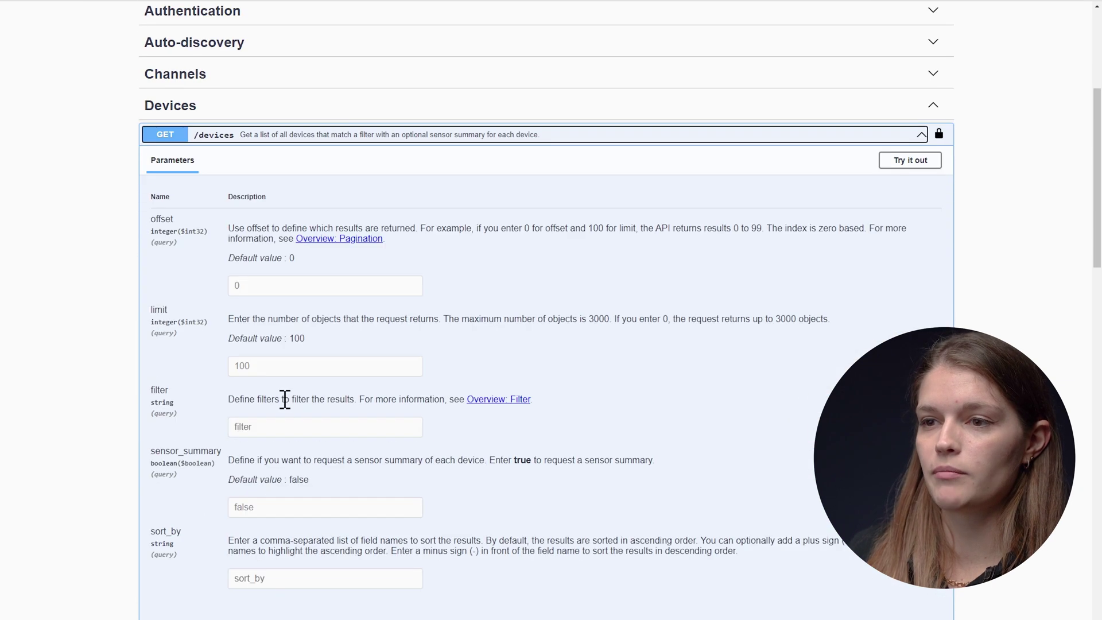
scroll(285, 405, down, 5)
scroll(335, 413, down, 5)
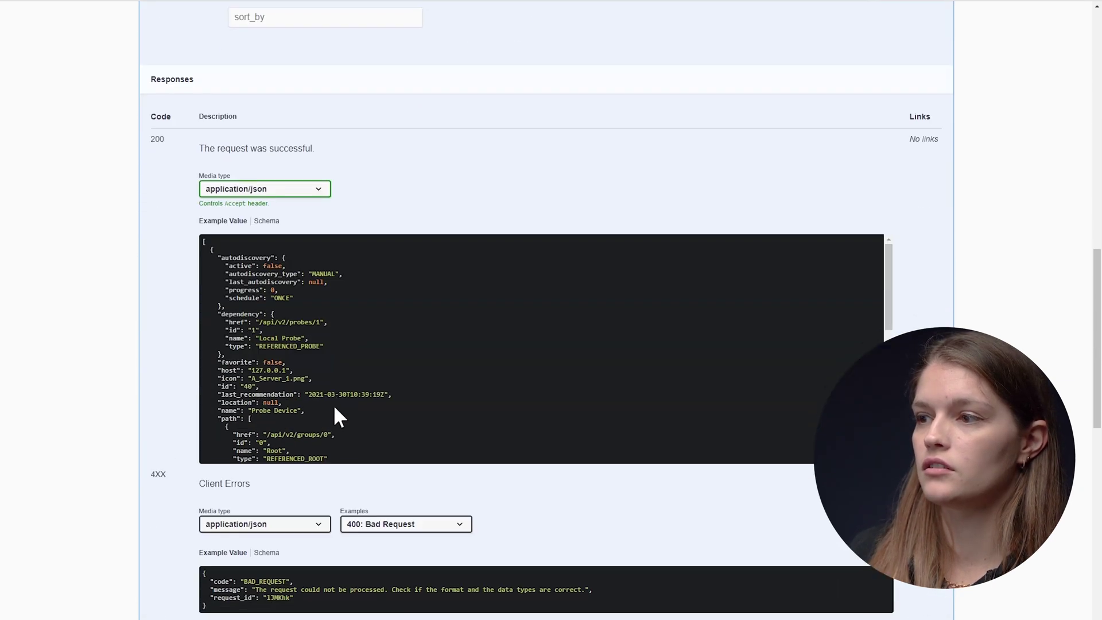
scroll(827, 237, up, 2)
scroll(827, 237, up, 8)
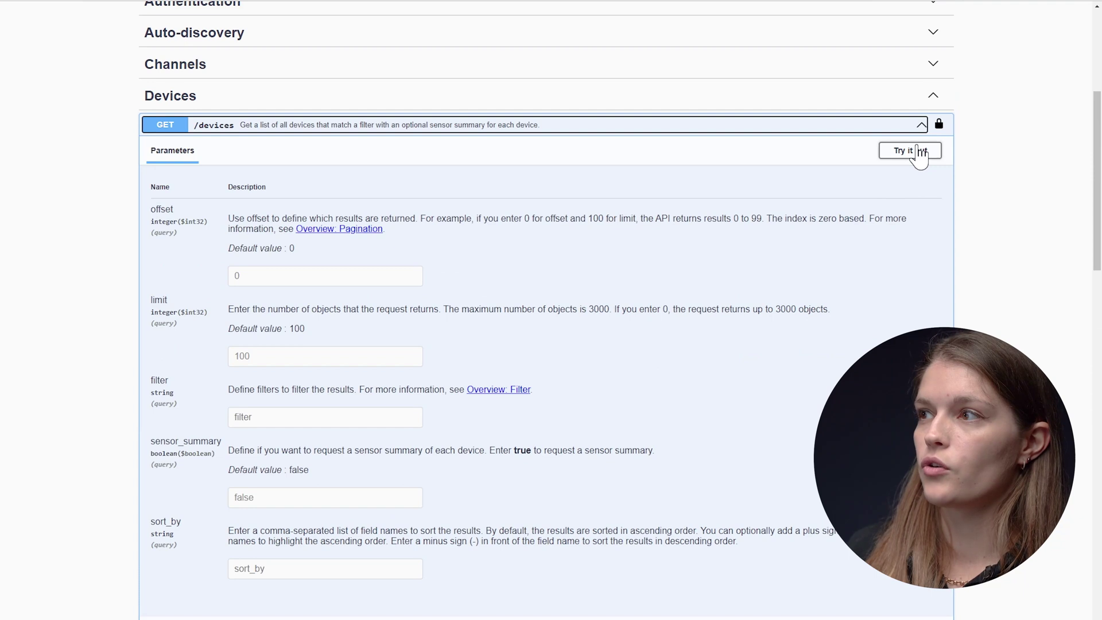
Execute GET /devices and review the 200 response's device list and DeviceInfo schema.
click(921, 151)
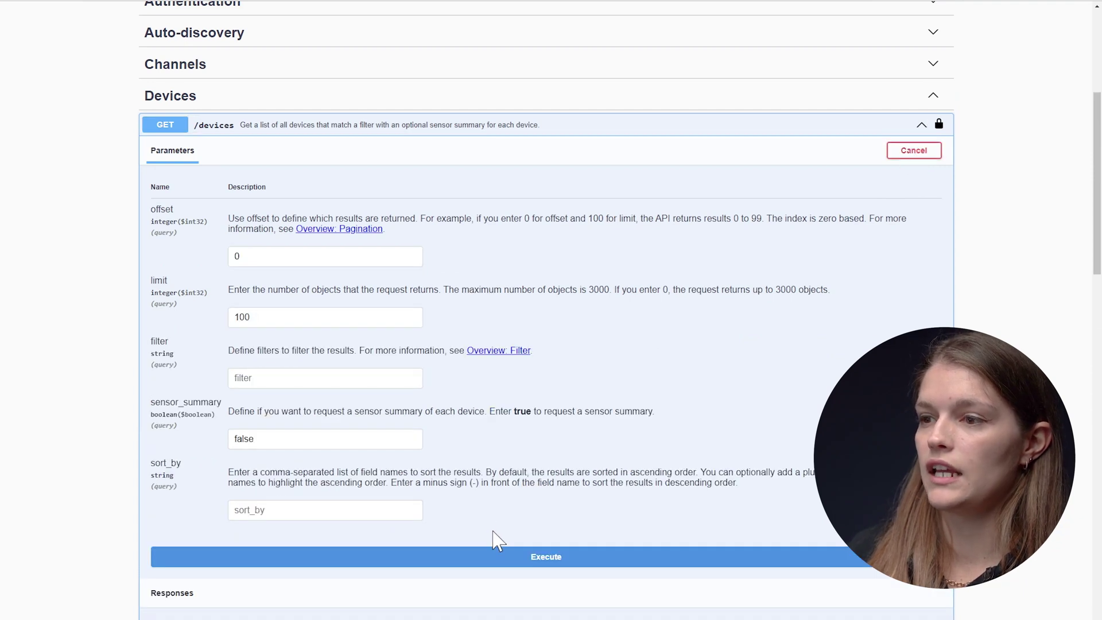
click(515, 557)
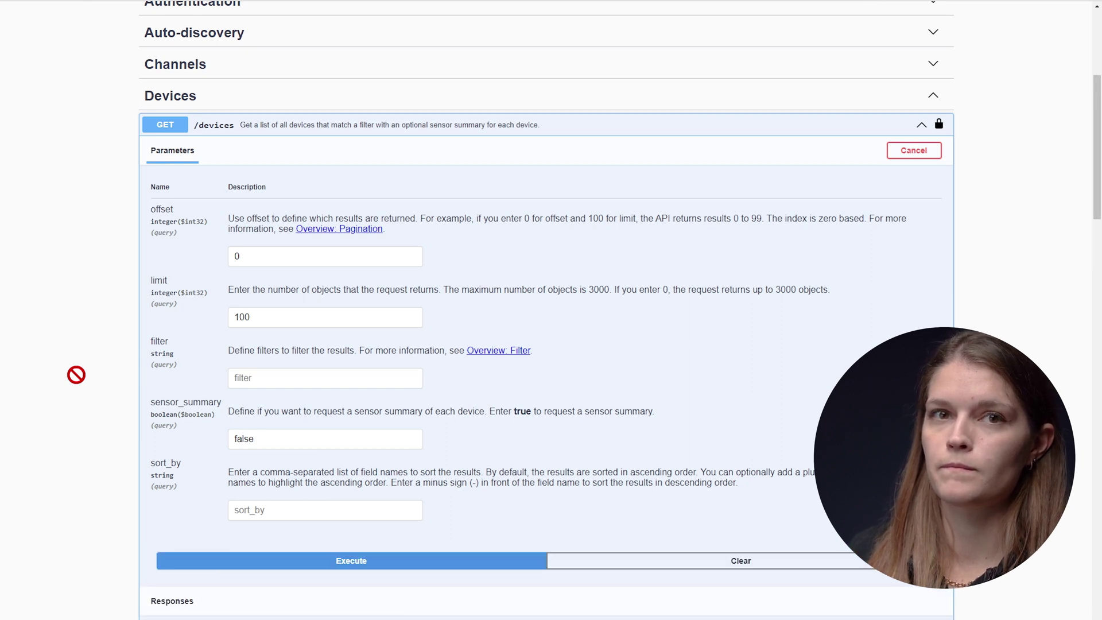
scroll(81, 383, down, 9)
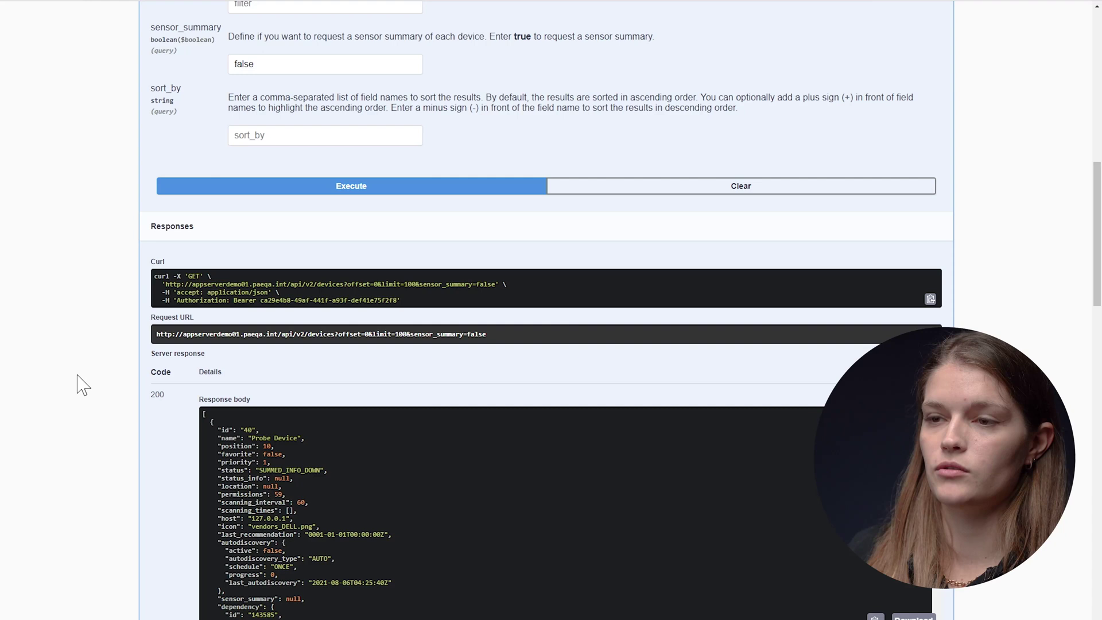
scroll(81, 383, down, 1)
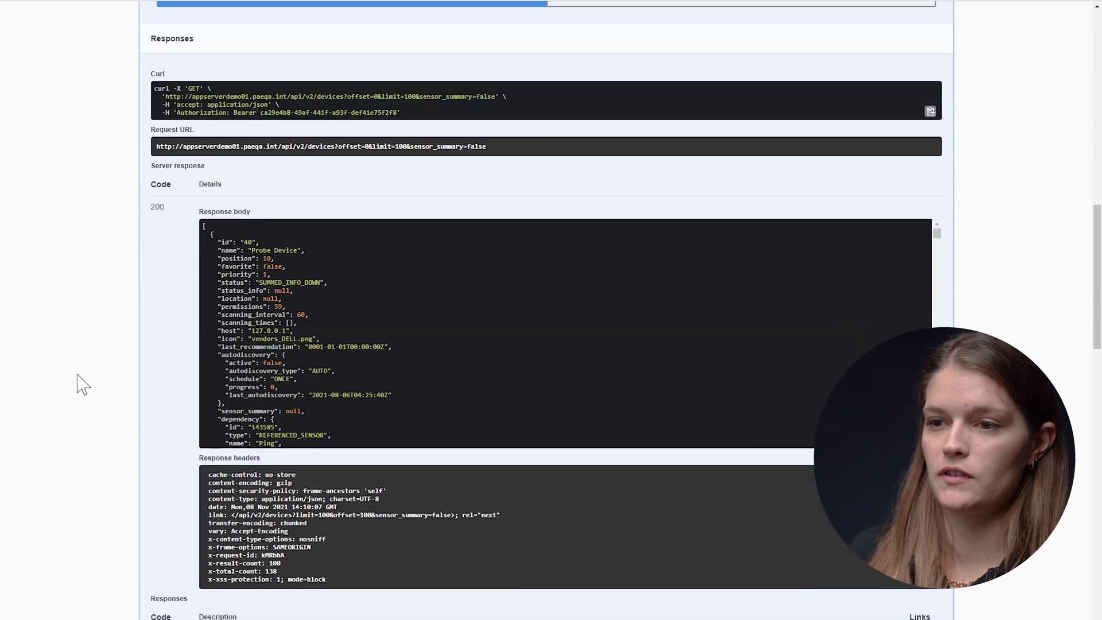
scroll(492, 450, down, 5)
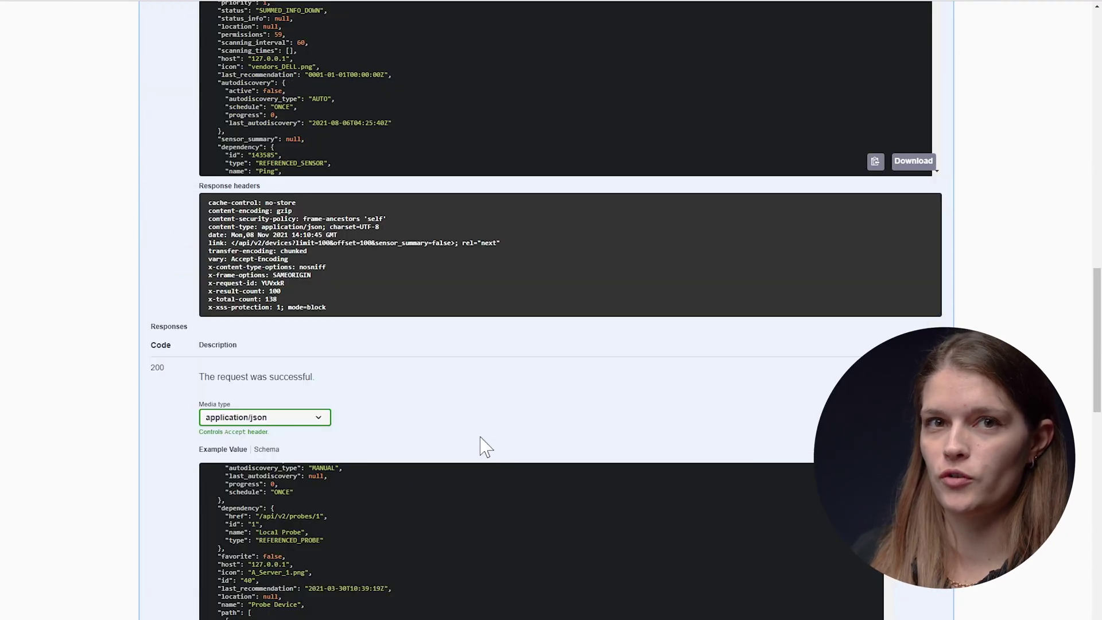
click(266, 451)
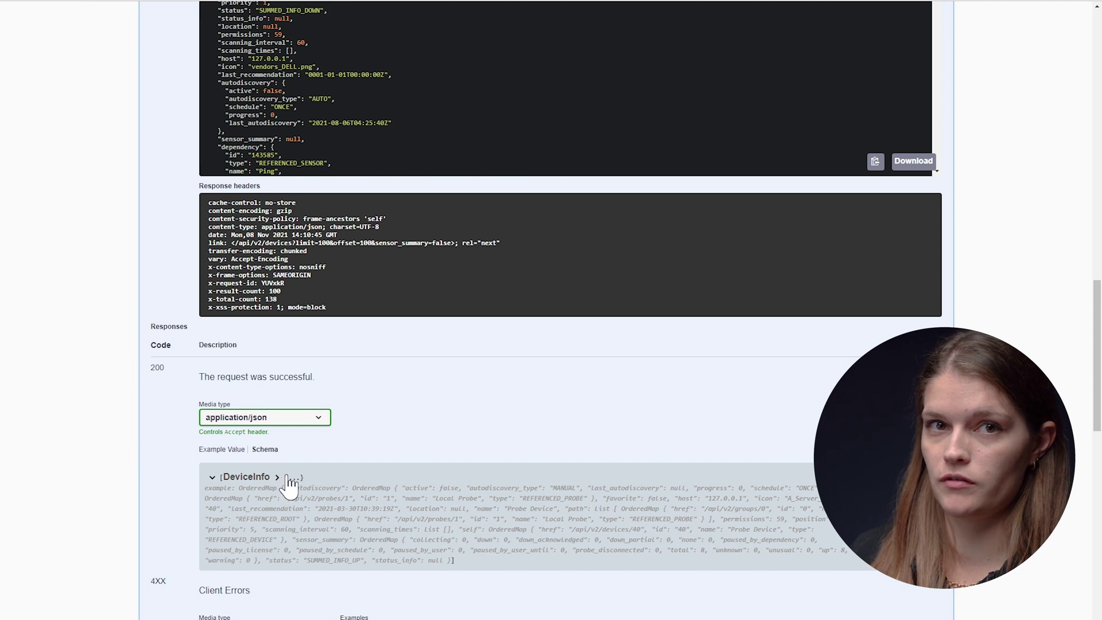
scroll(283, 485, down, 5)
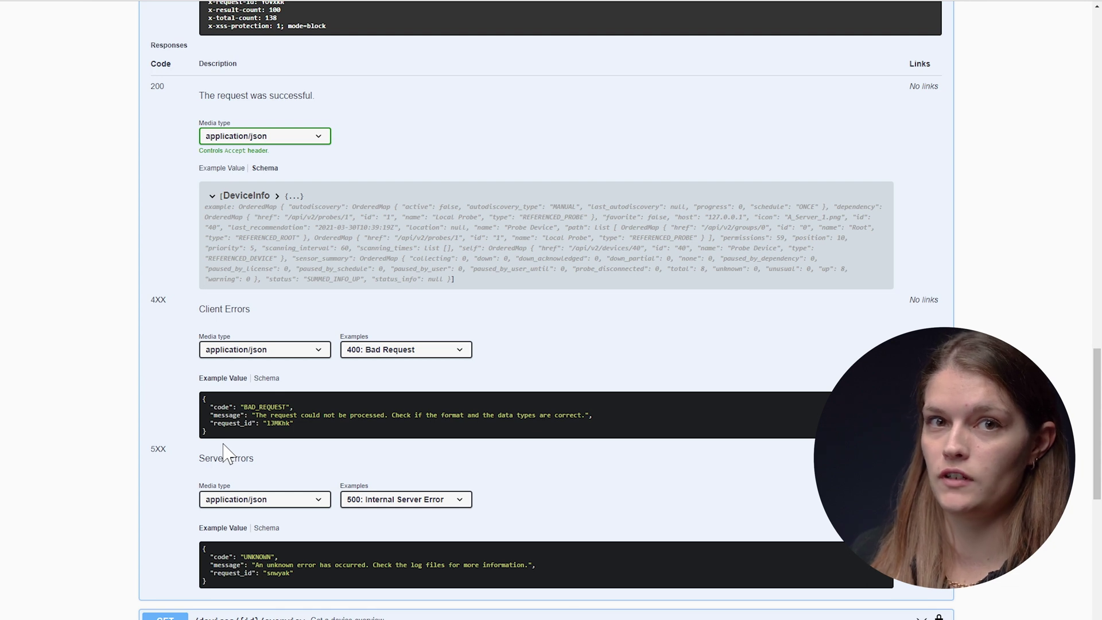
Run POST /devices/{id}/pause with id 40 and confirm the 204 response code.
scroll(790, 184, up, 15)
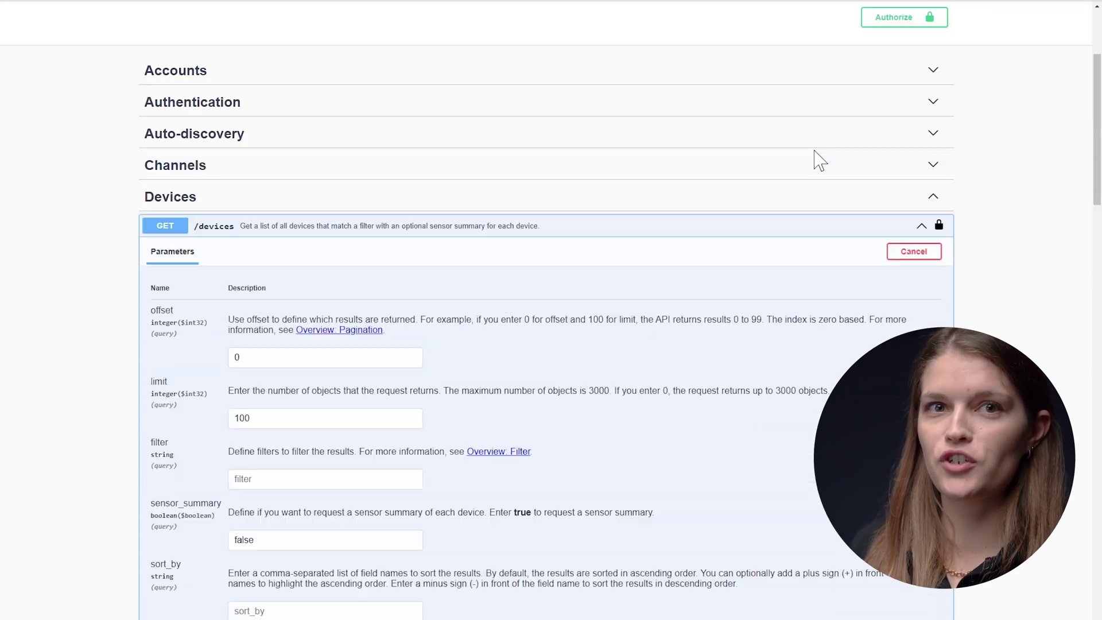
click(921, 322)
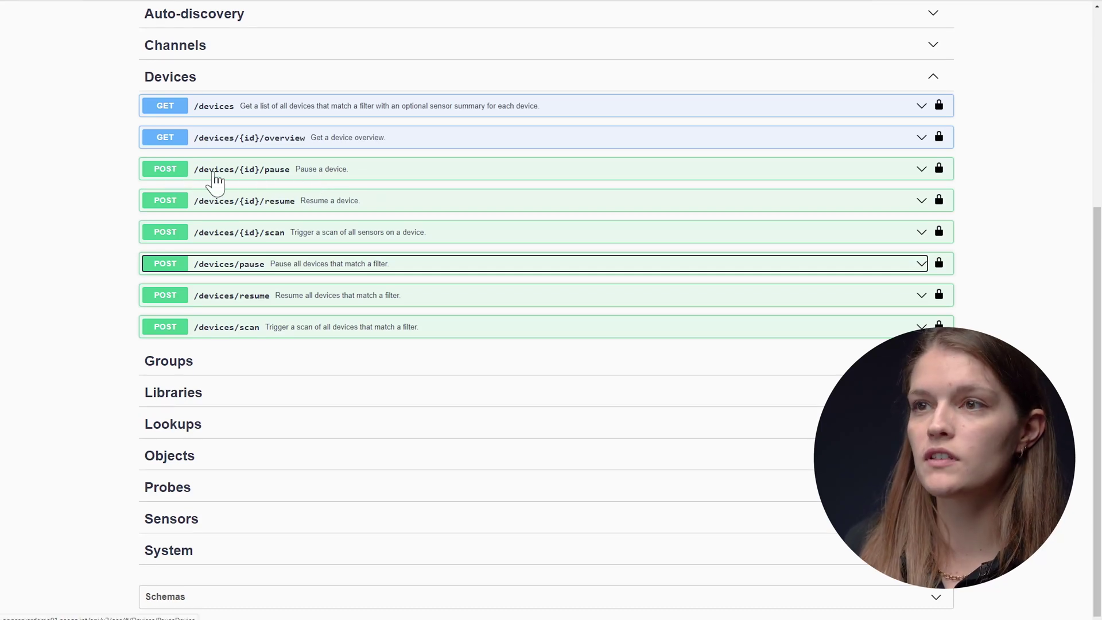
click(271, 175)
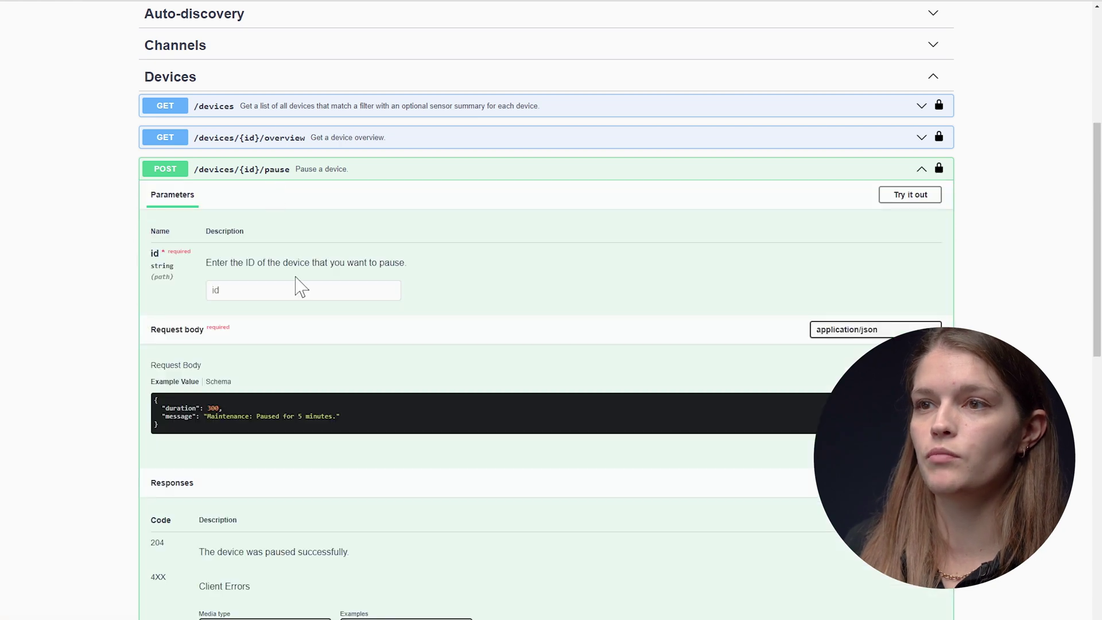
click(913, 195)
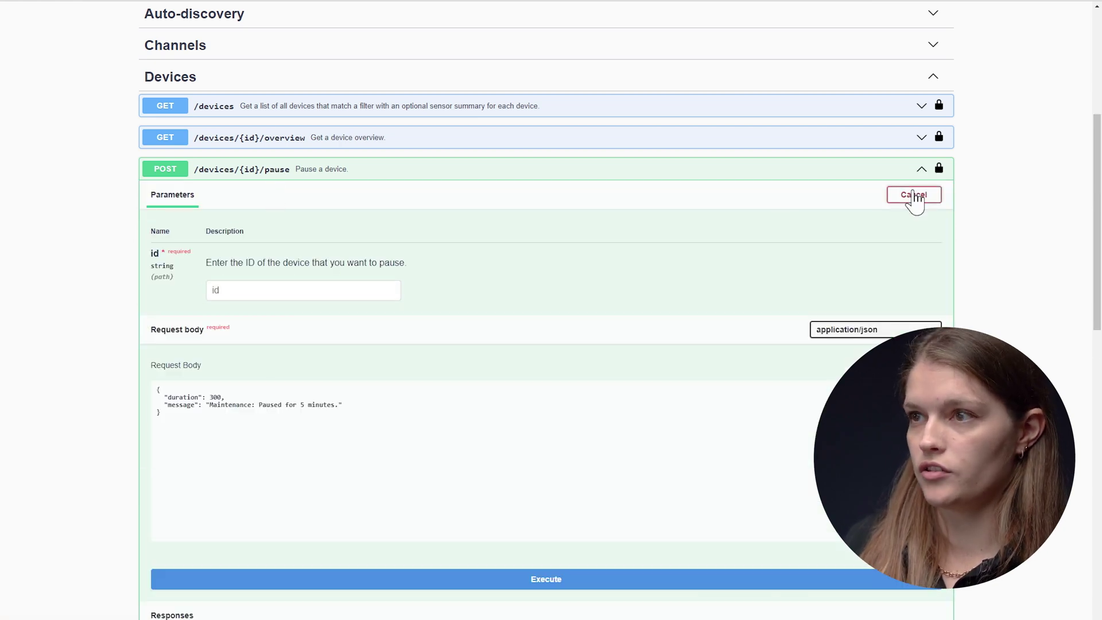
click(223, 287)
text(40)
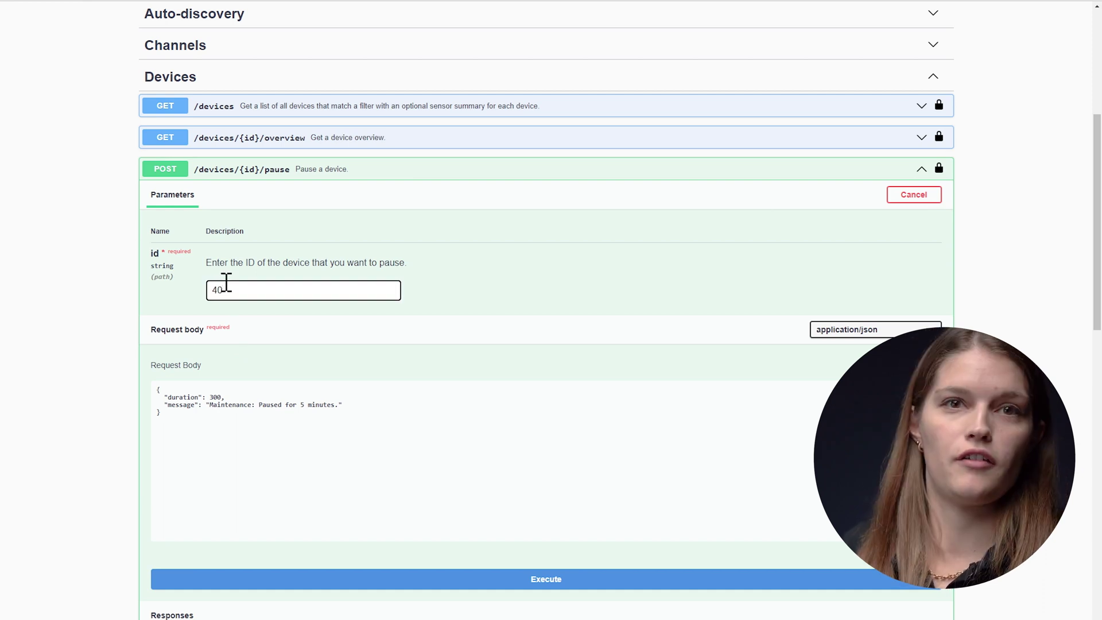
click(477, 574)
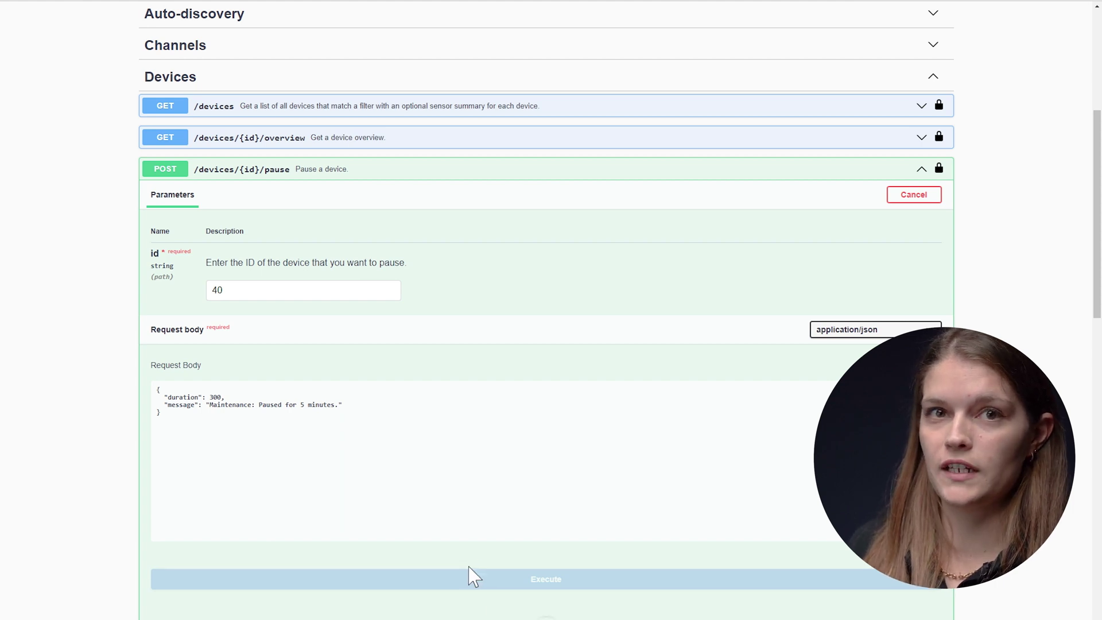
scroll(475, 553, down, 5)
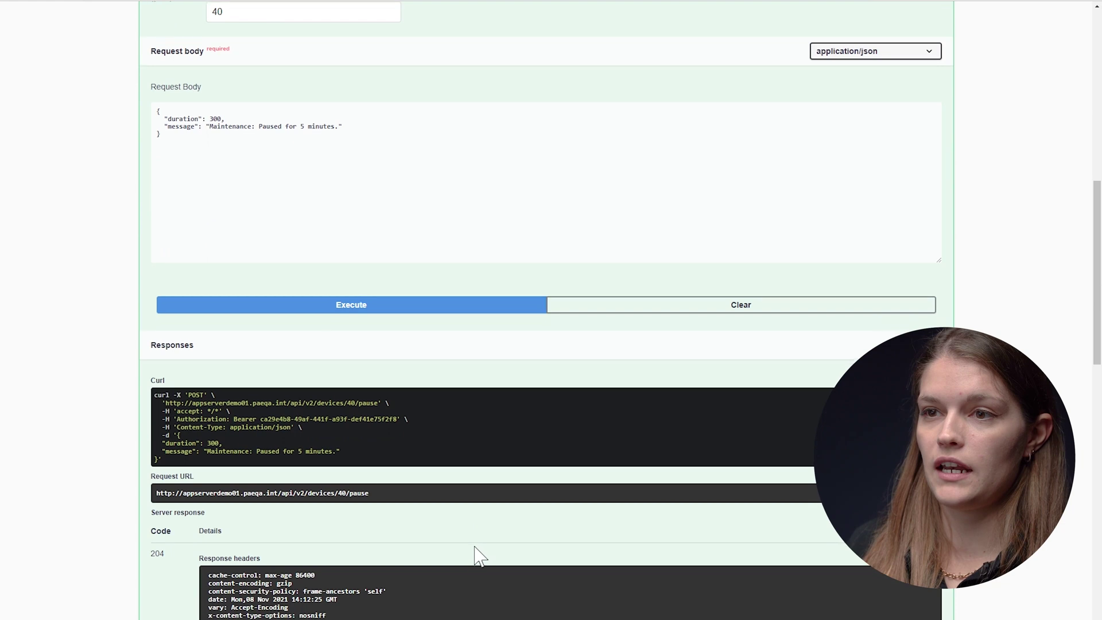
scroll(478, 555, down, 8)
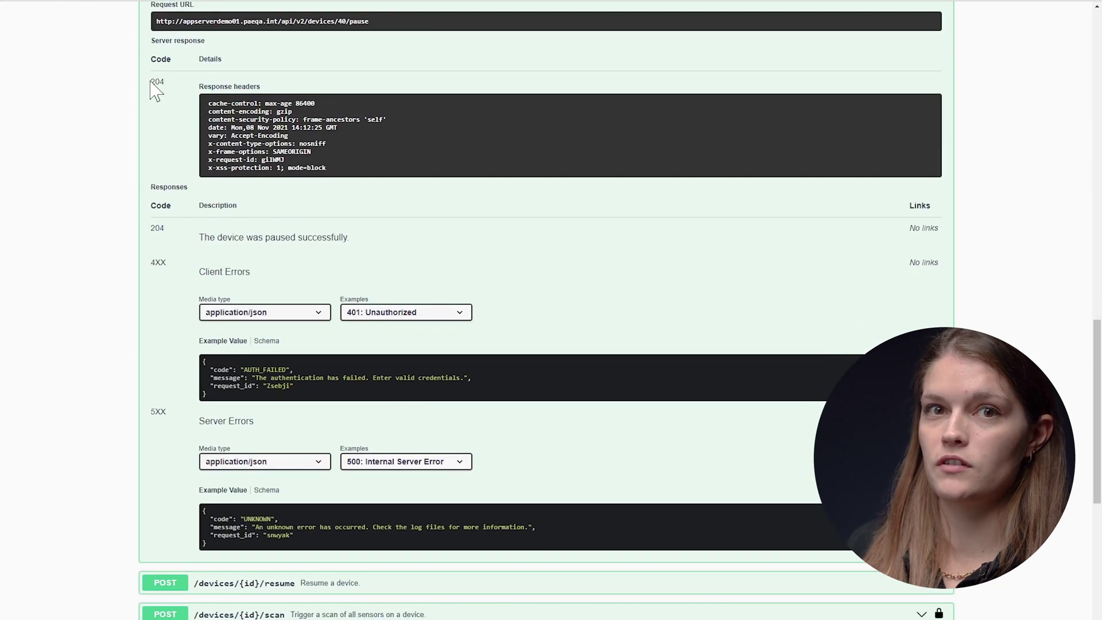
triple_click(152, 82)
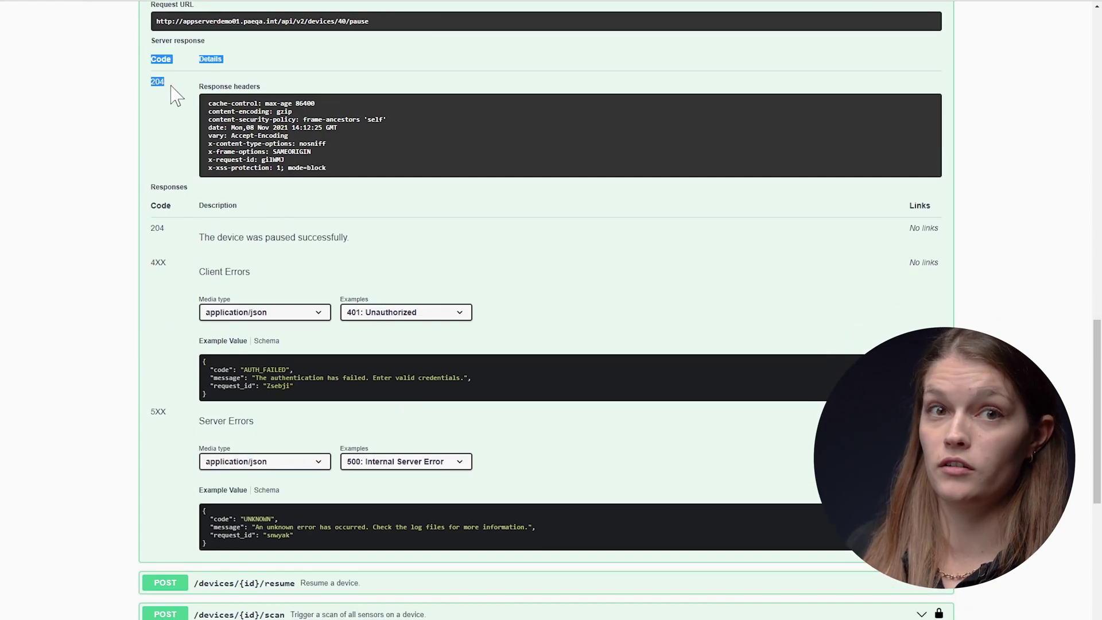